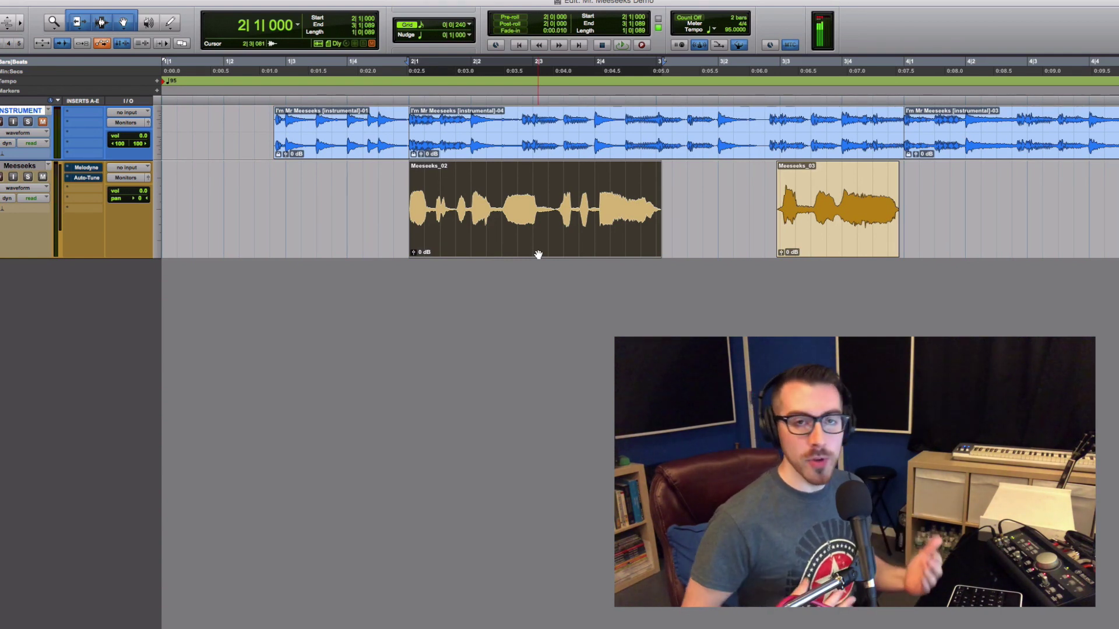
Play the session from 1|4|000 to hear the Meeseeks vocal against the instrumental.
click(347, 175)
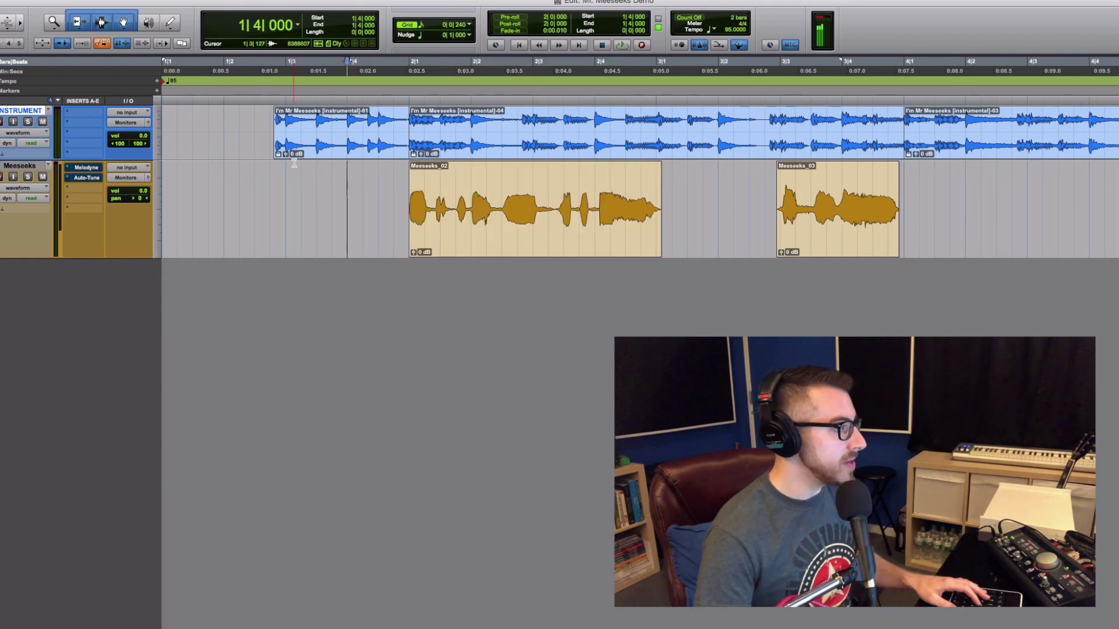
key(space)
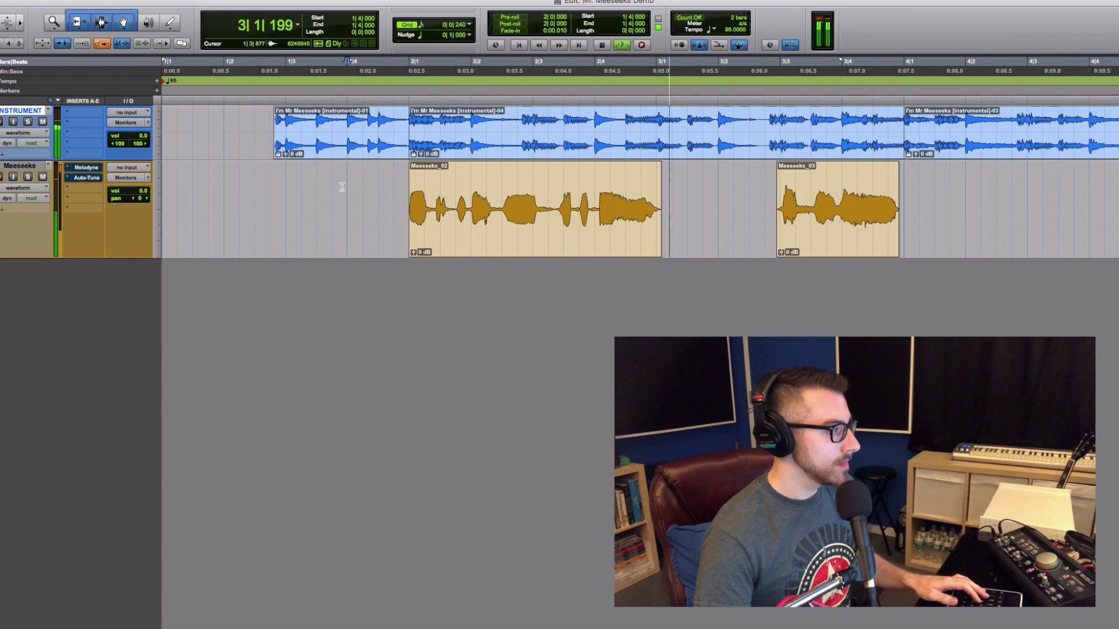
Try the Meeseeks_02 clip one beat later at 2|2|000 and play it from 1|4|000.
click(475, 251)
key(space)
key(KP_Add)
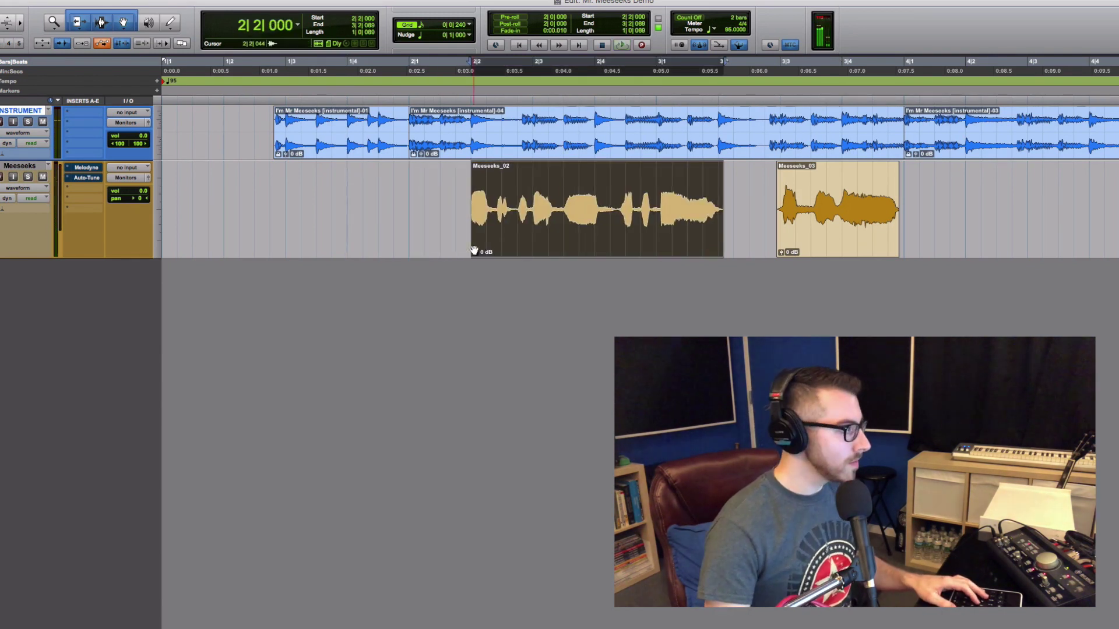
click(350, 178)
key(space)
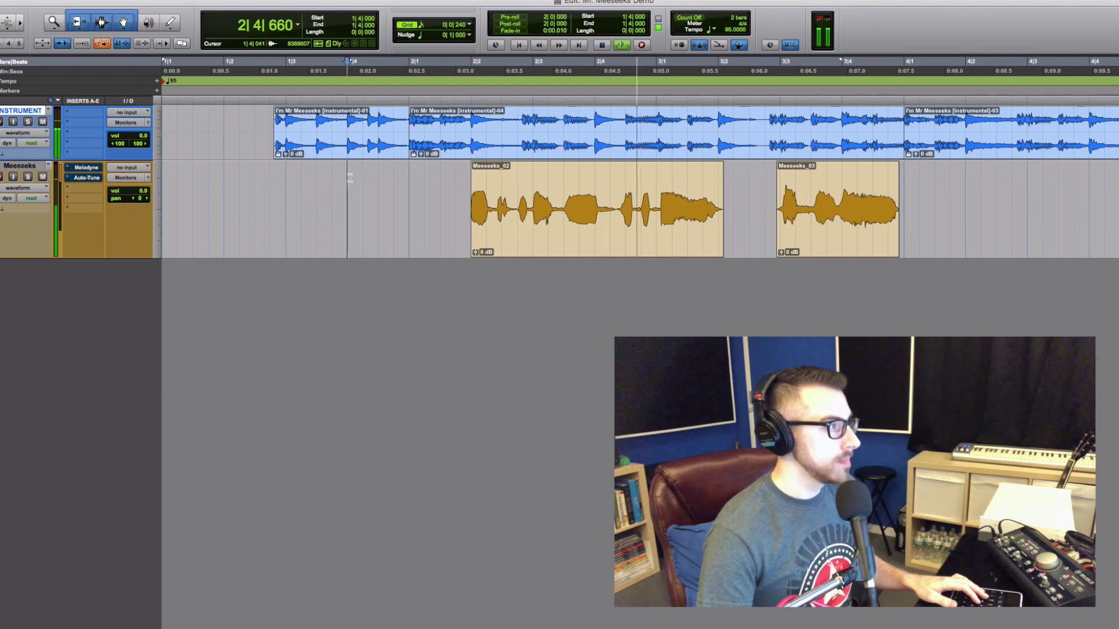
key(space)
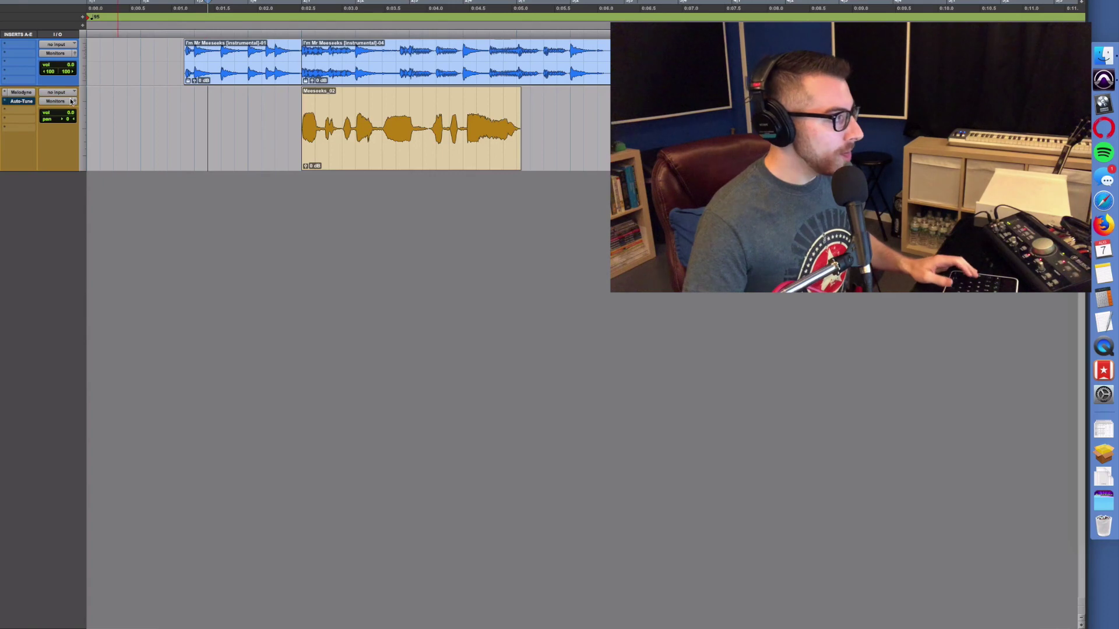
Open Melodyne on the Meeseeks track and try separating the long final note of the first phrase.
click(21, 92)
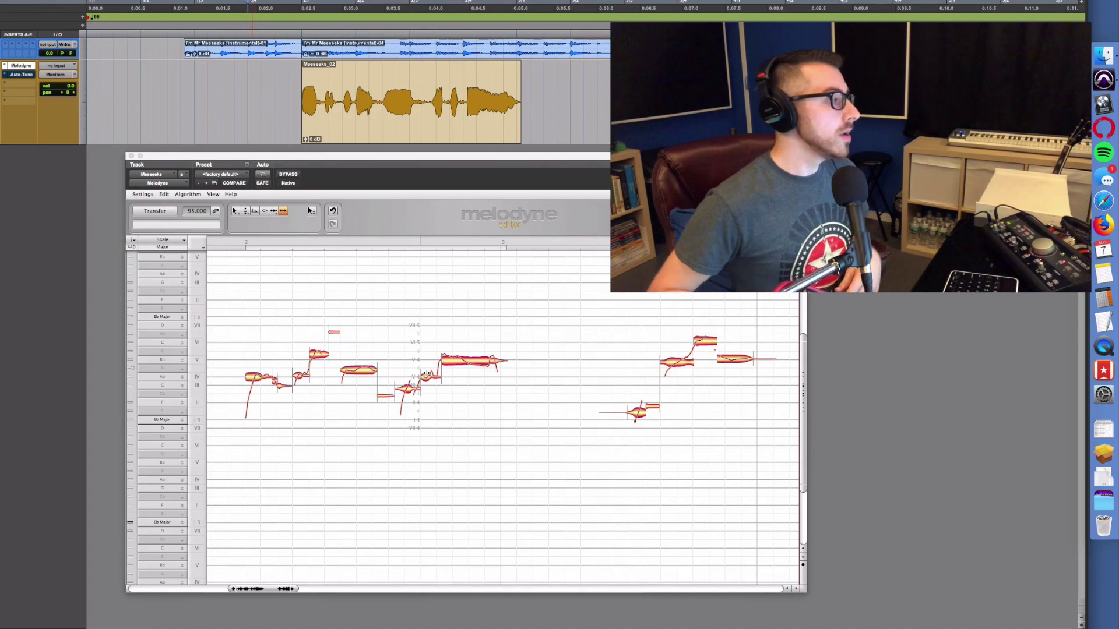
click(461, 362)
key(super+z)
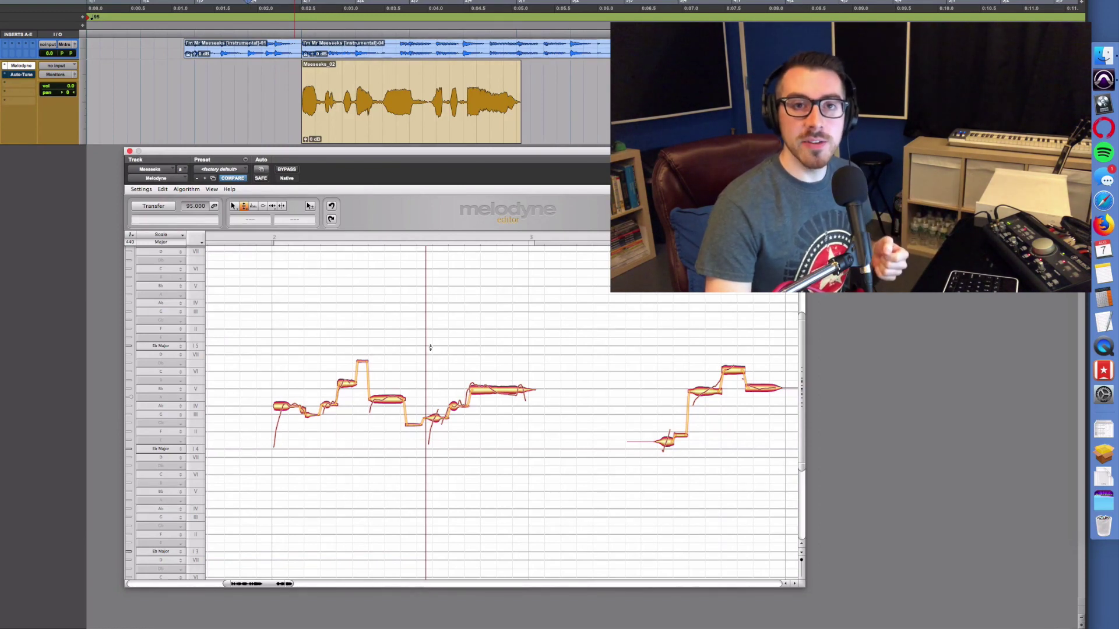
key(space)
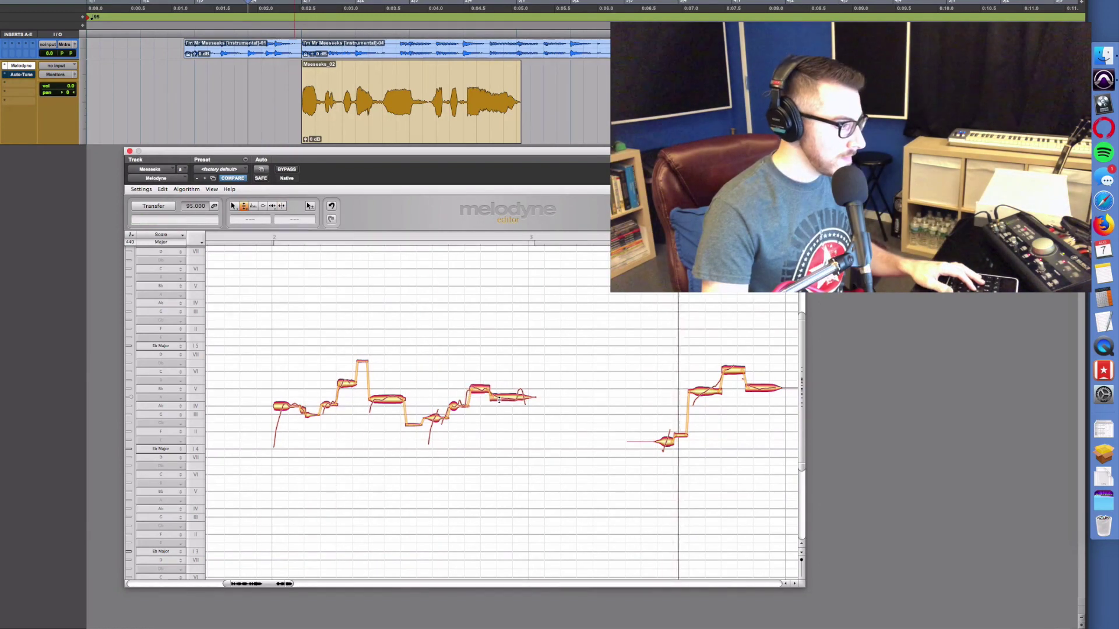
Using the Pitch Tool, lower the first phrase's held middle note to III 4 and set the note before the high peak to V 4.
drag(387, 399, 387, 414)
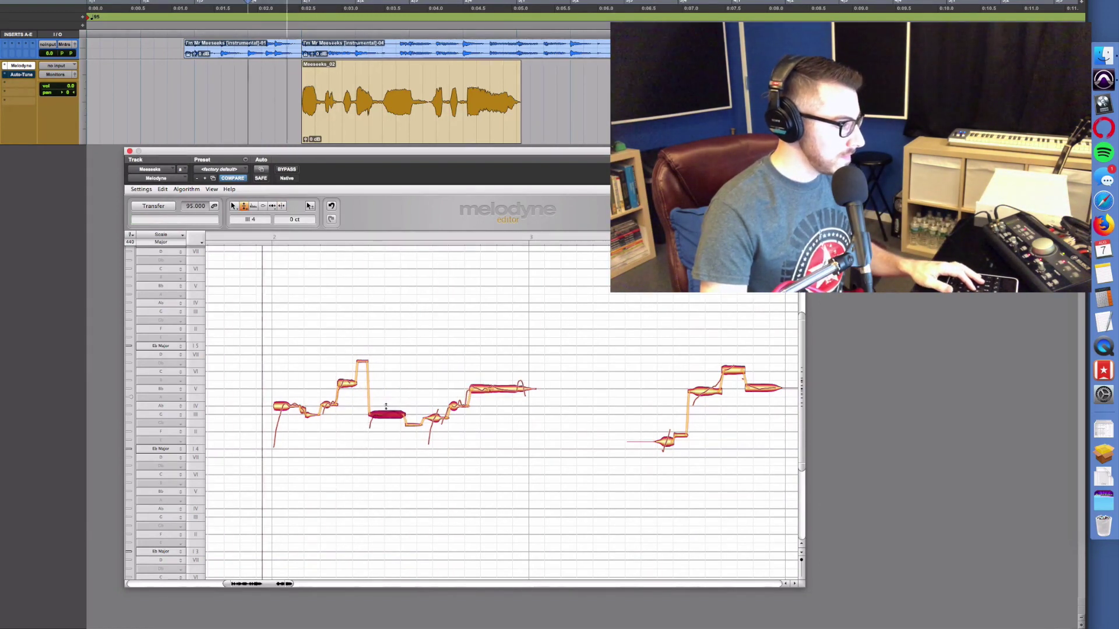
click(347, 388)
right_click(327, 334)
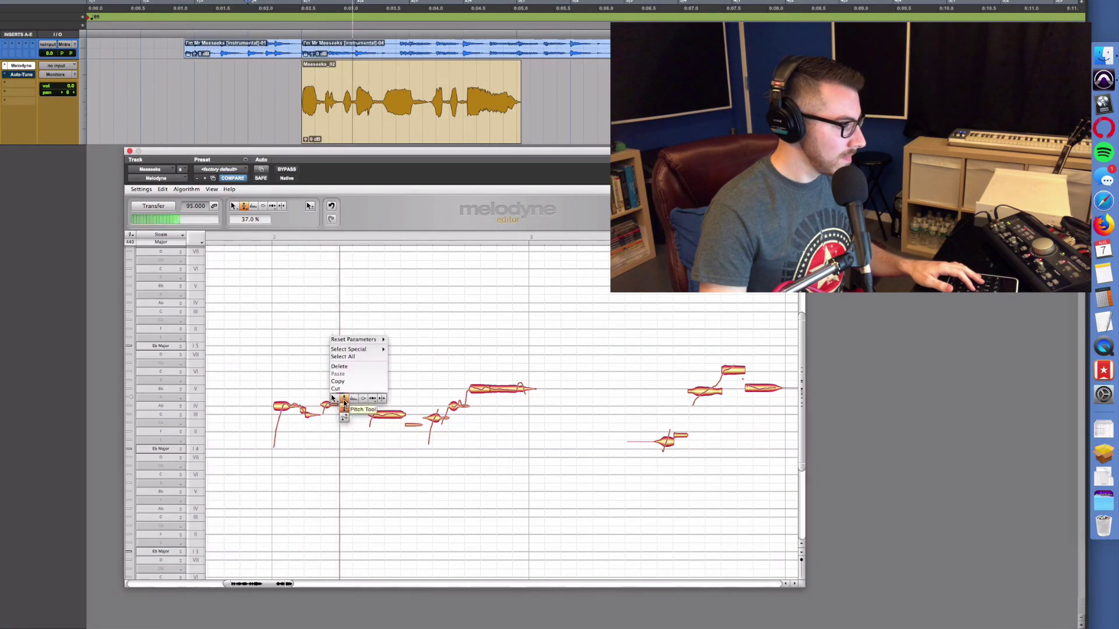
click(331, 371)
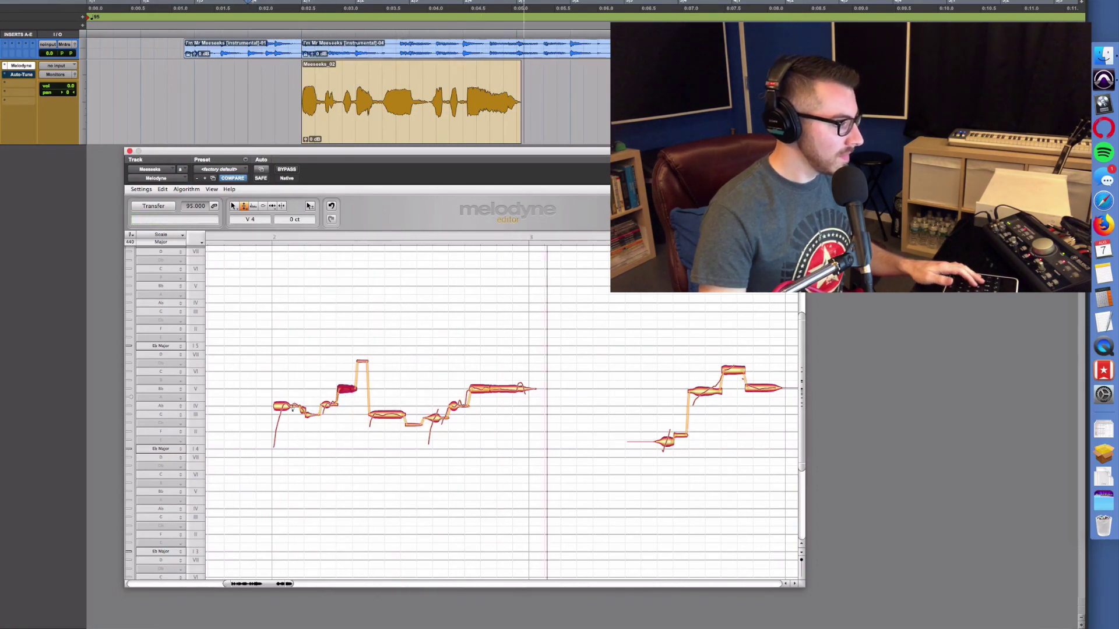
Set the first two notes of the first phrase to III 4 and play the phrase back.
key(space)
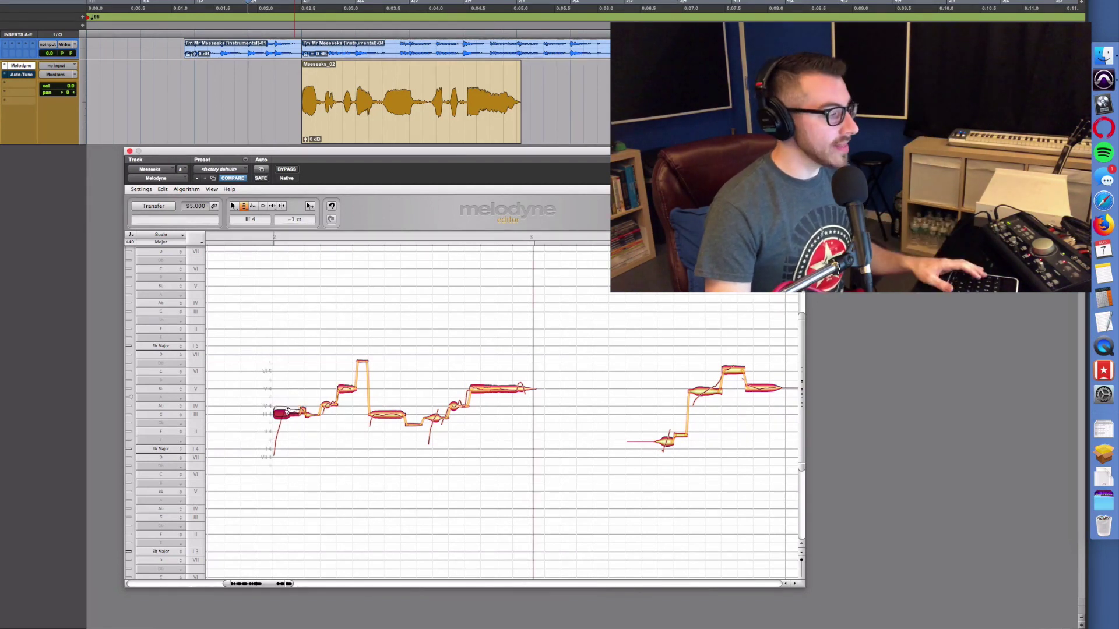
key(space)
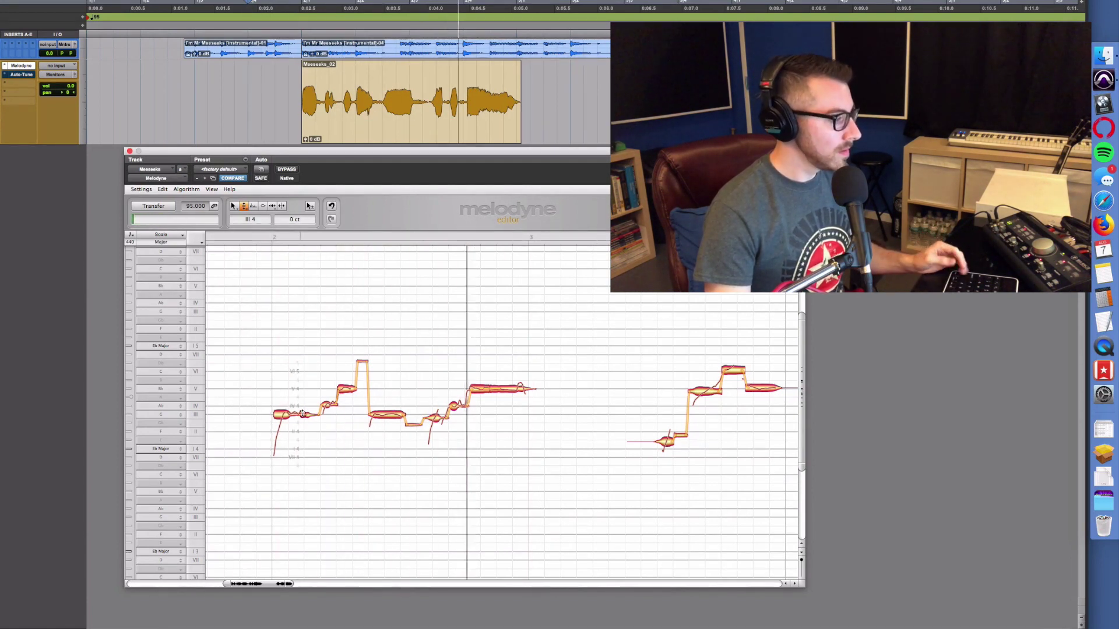
click(298, 415)
key(space)
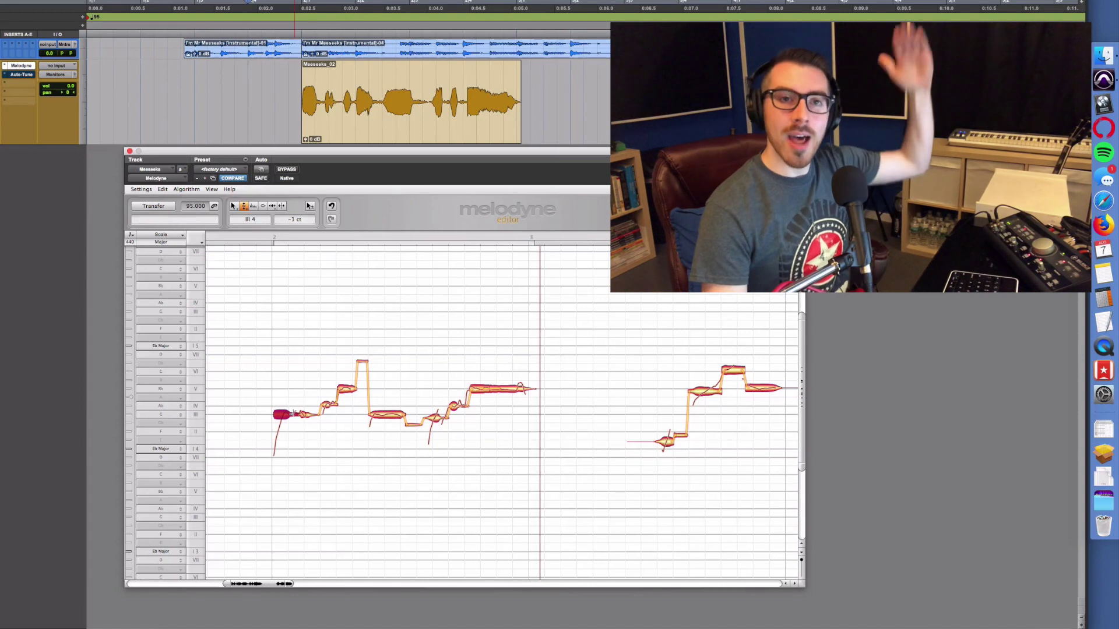
Raise the opening note of the first phrase to V 4 and listen to the phrase.
click(294, 414)
drag(287, 415, 289, 385)
click(301, 399)
key(space)
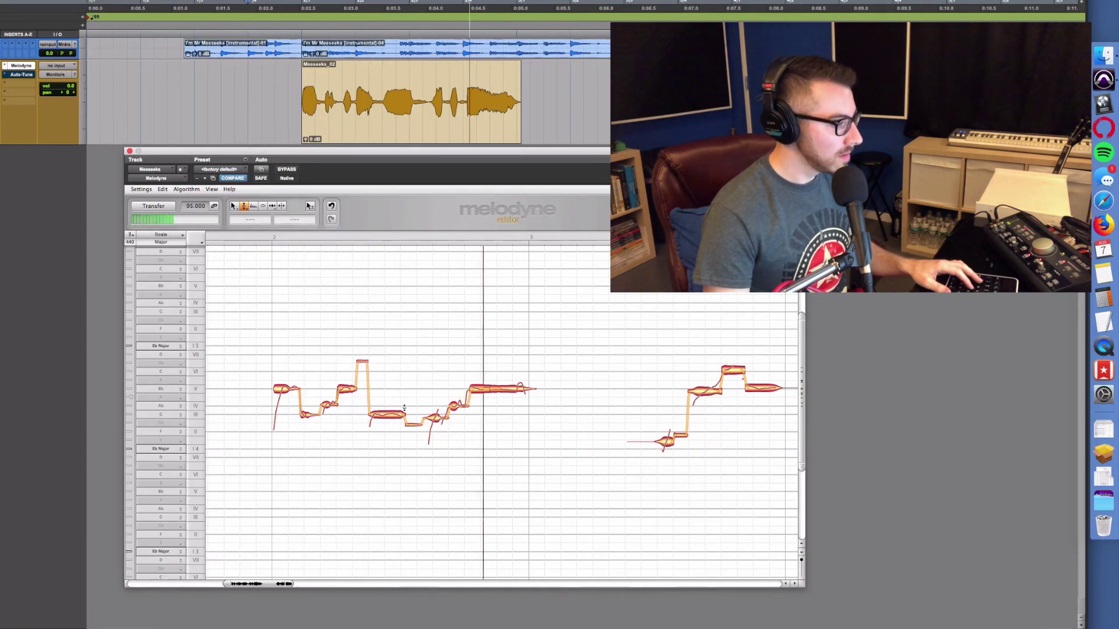
Shift the long final note of the first phrase slightly earlier with the timing tool so it ends at bar 3.
right_click(465, 389)
click(472, 395)
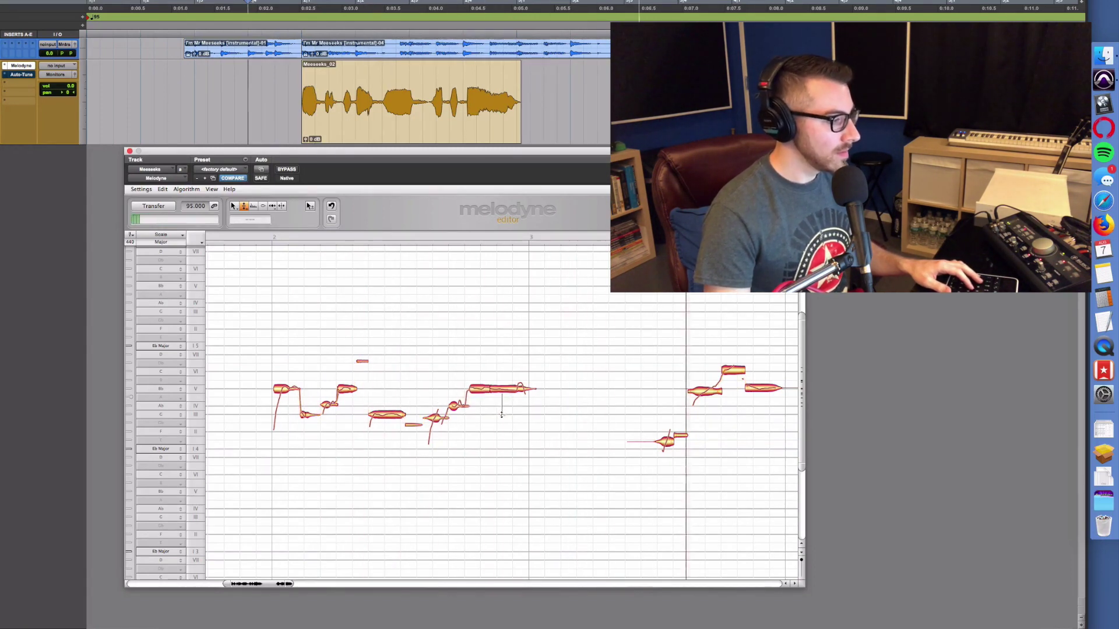
key(F5)
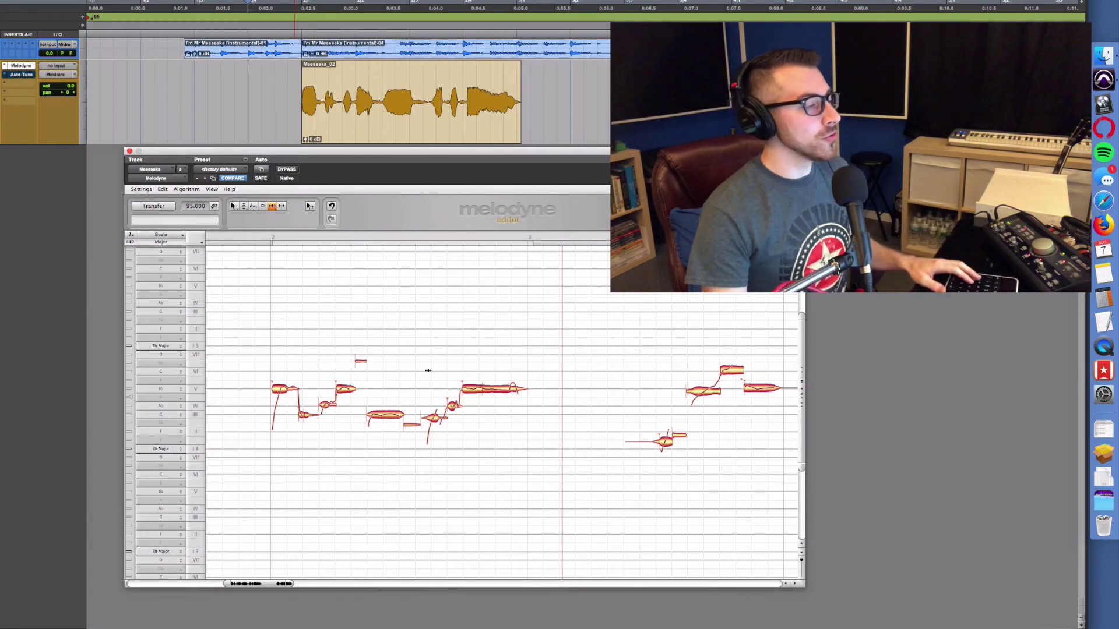
Paste a copy of the first phrase's opening notes at bar 3 and play it back.
scroll(427, 371, right, 2)
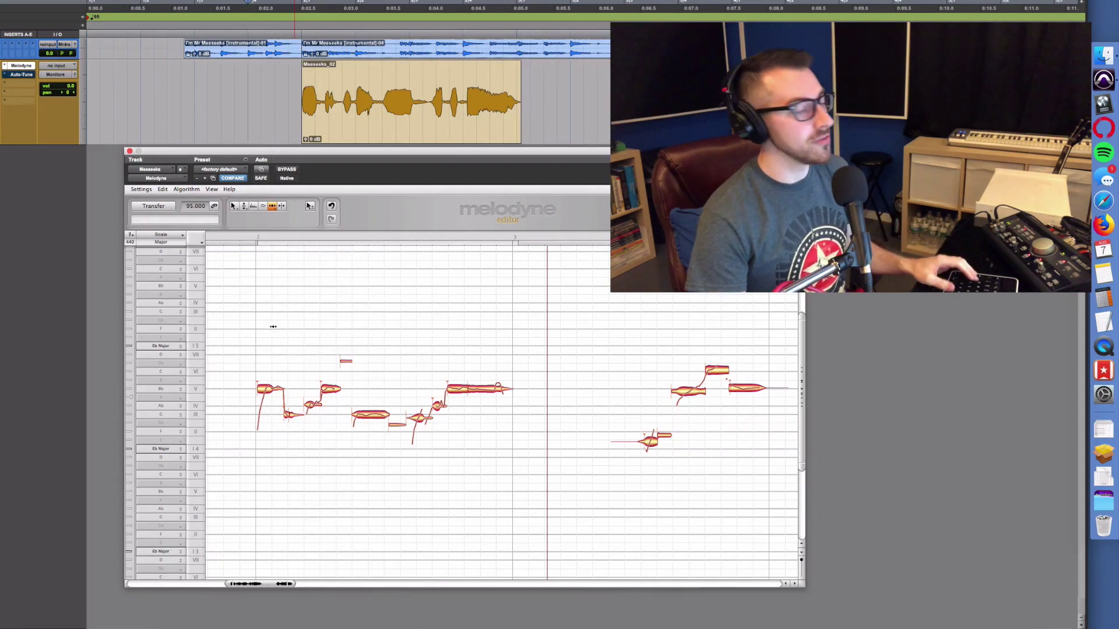
key(space)
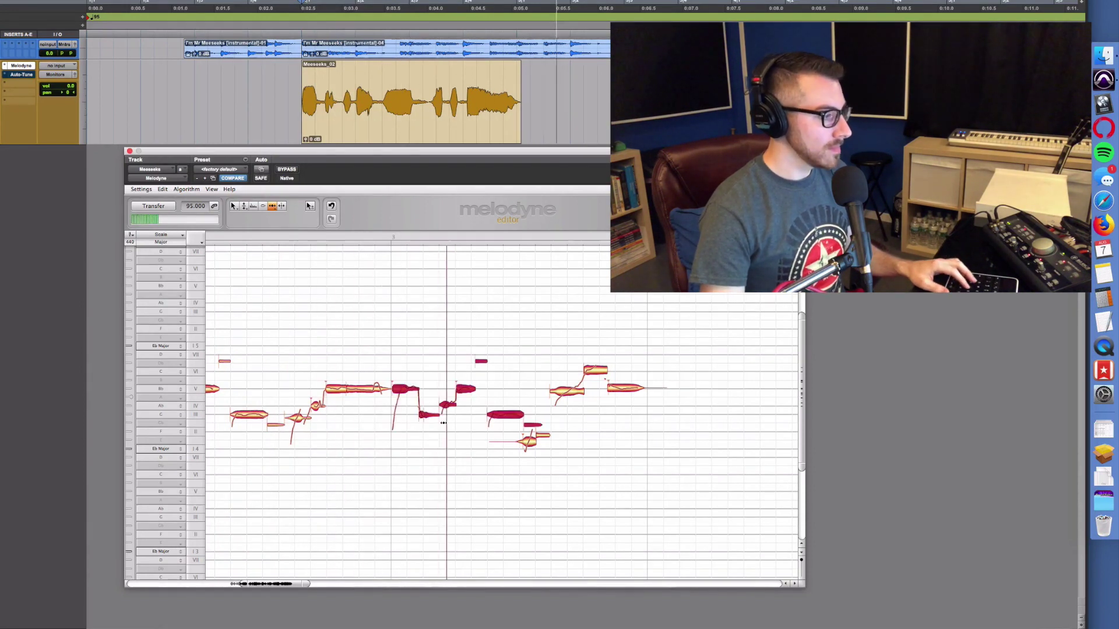
key(space)
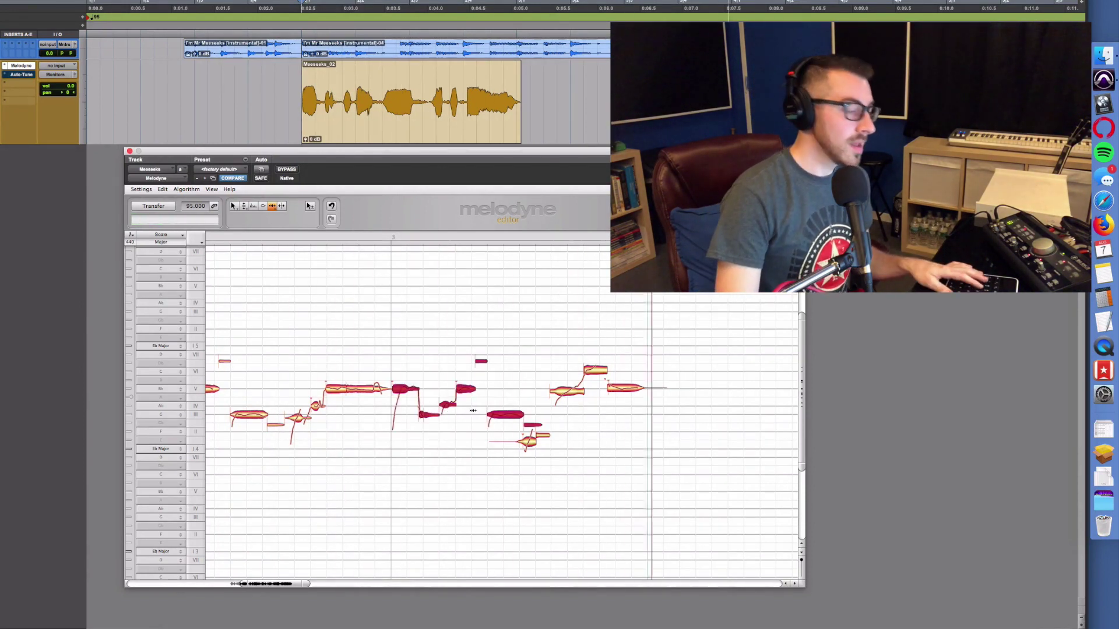
Transpose the copied notes down to start on III 4, lower their second and held notes to I 4, and play them.
right_click(406, 391)
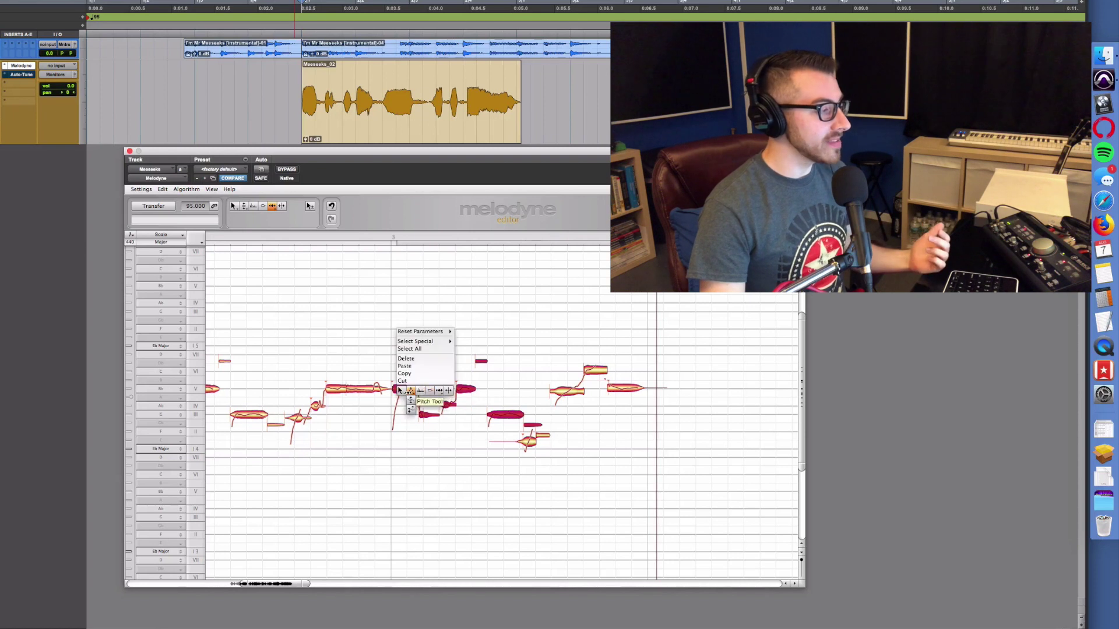
click(408, 344)
drag(405, 391, 406, 418)
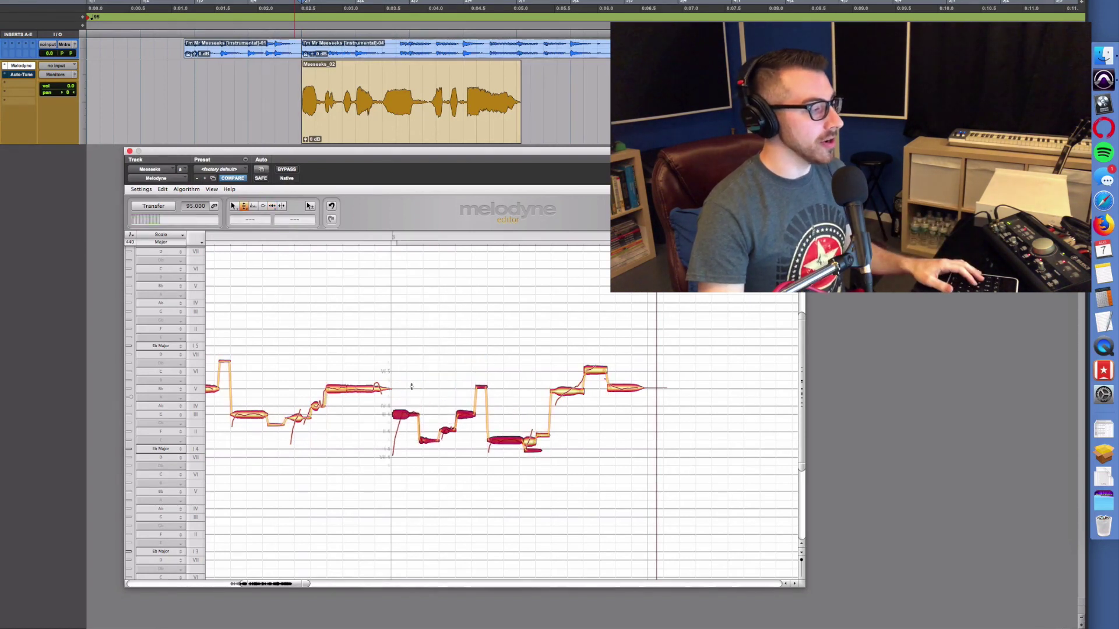
key(space)
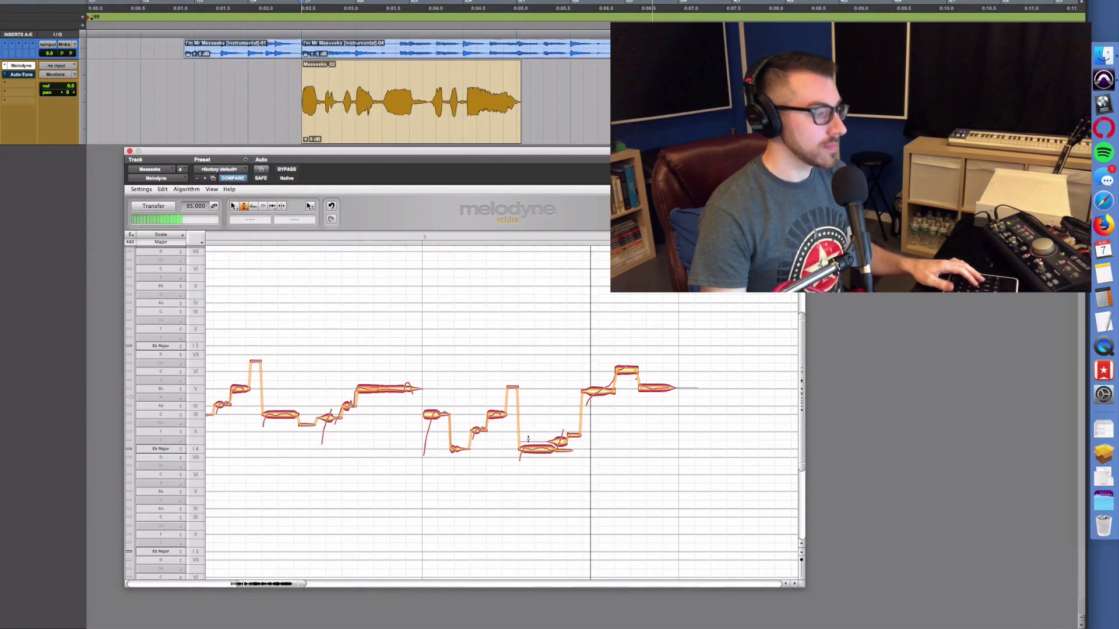
key(space)
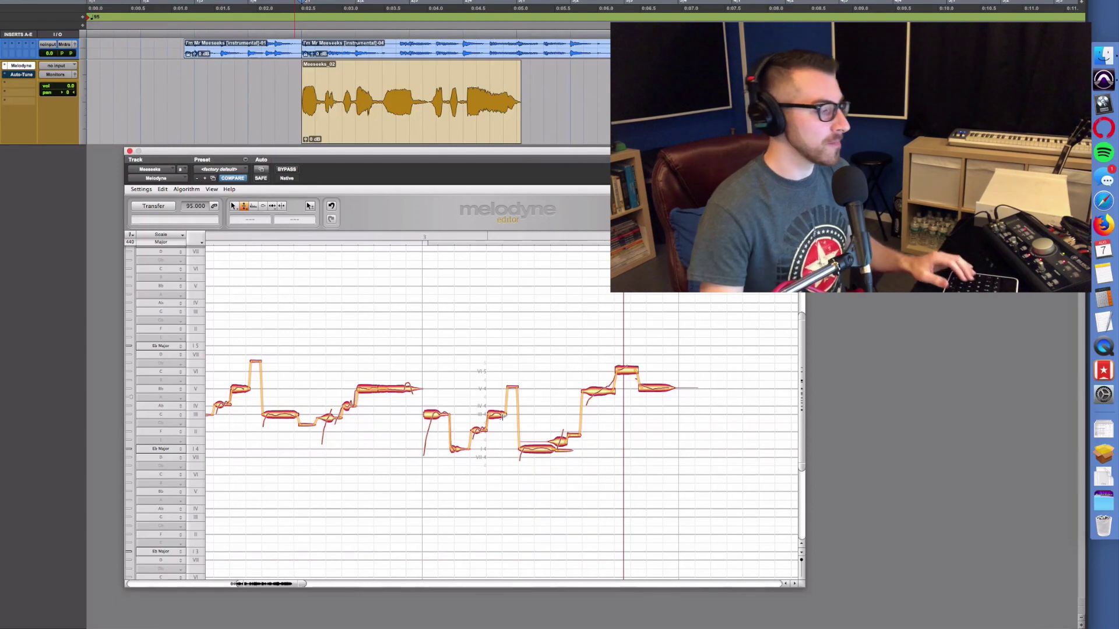
Try a higher version of the copied bar 3 notes starting on III 5 and play it back.
drag(470, 410, 519, 452)
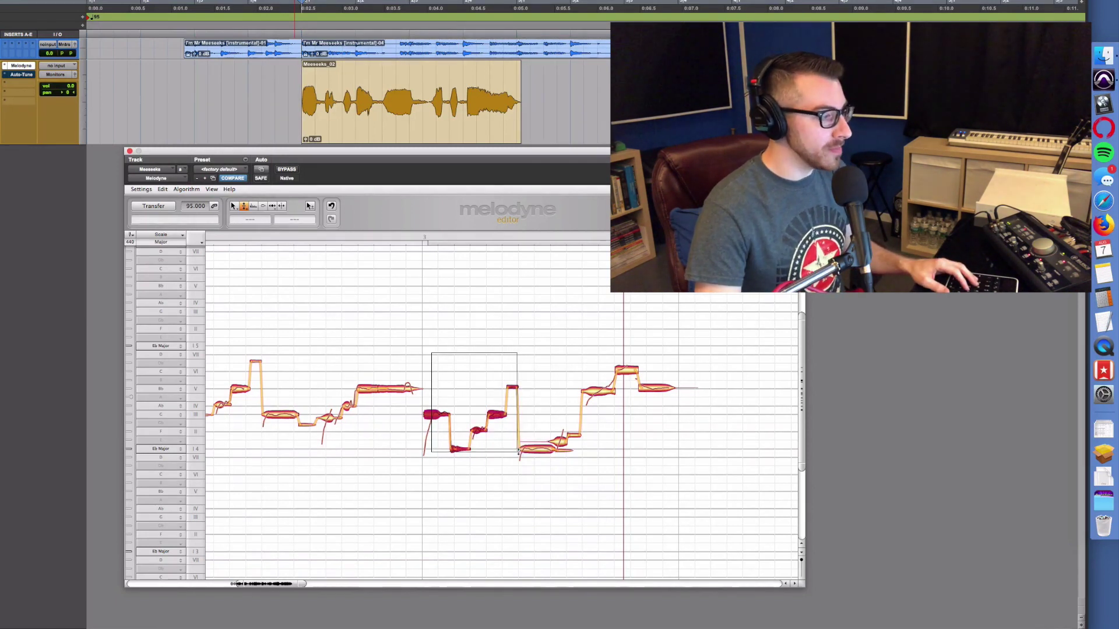
drag(430, 419, 501, 406)
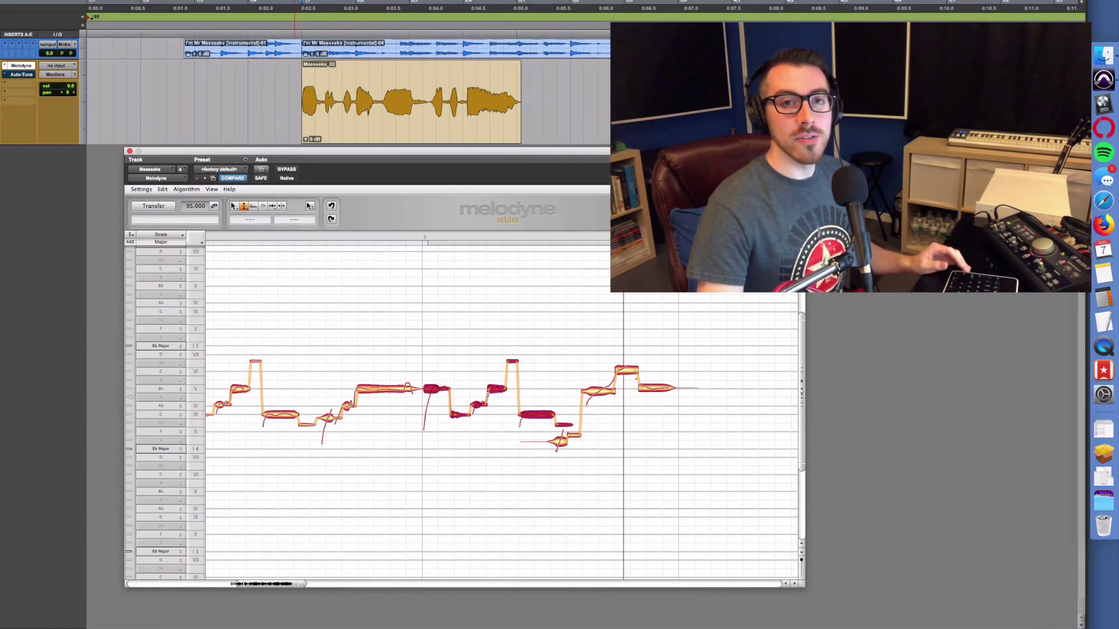
key(space)
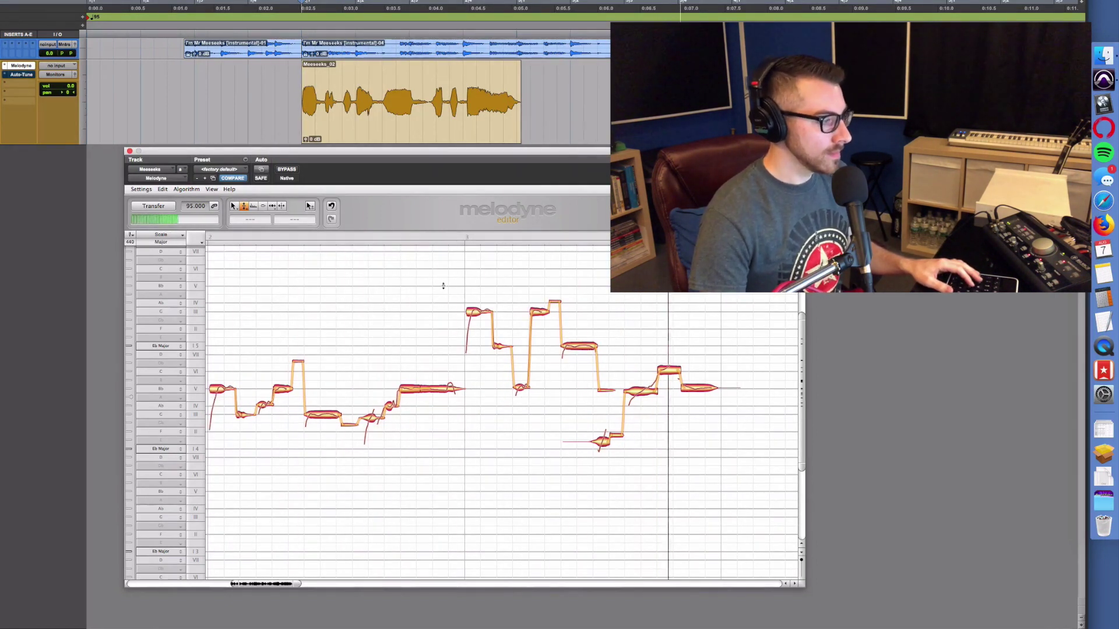
key(space)
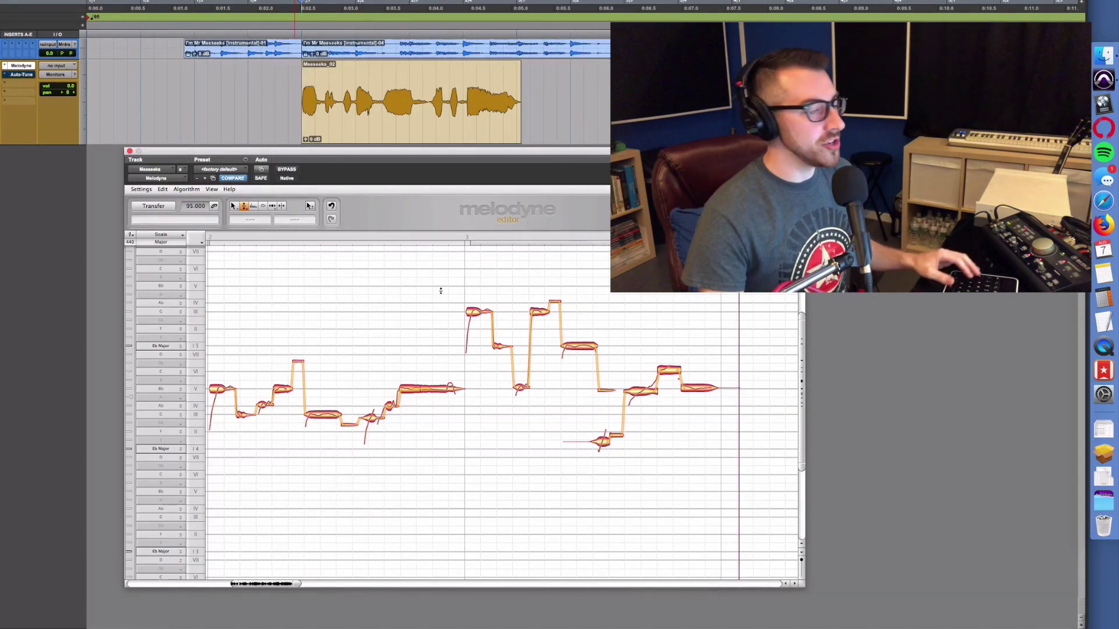
drag(577, 347, 592, 401)
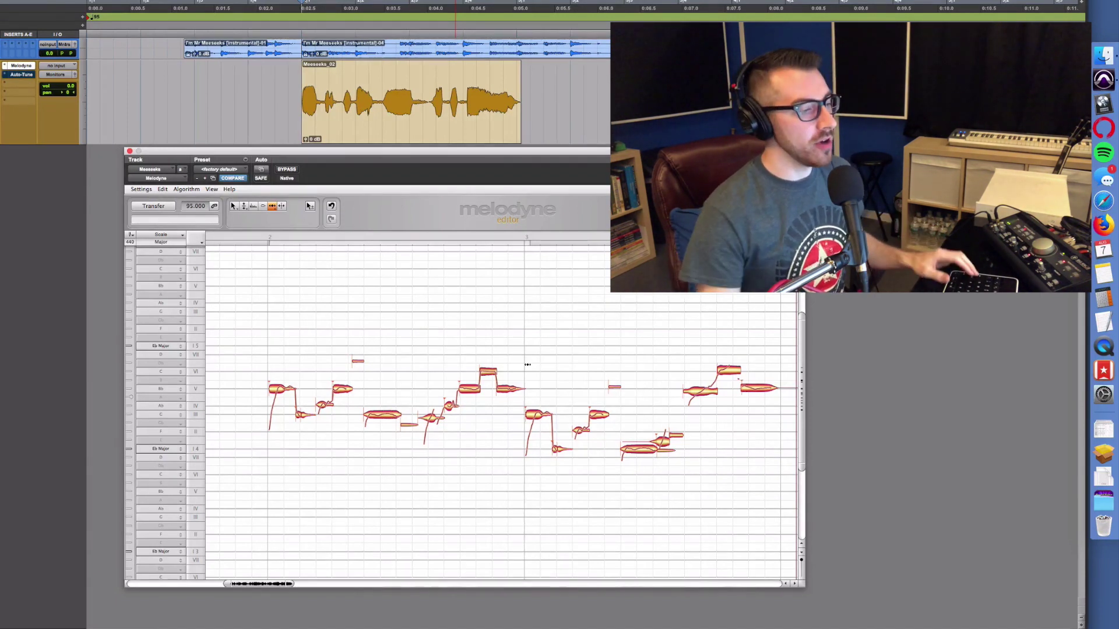
Retune the closing phrase with the Pitch Tool, raising its first note and lowering its last two notes to II 4 and I 4.
scroll(527, 365, right, 3)
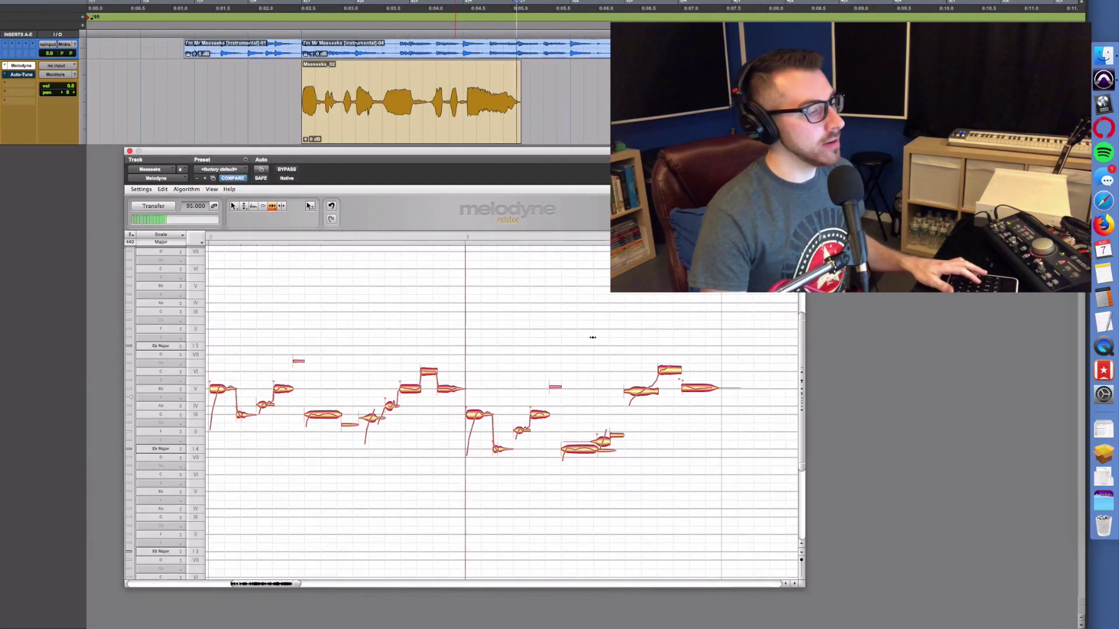
right_click(486, 395)
click(499, 396)
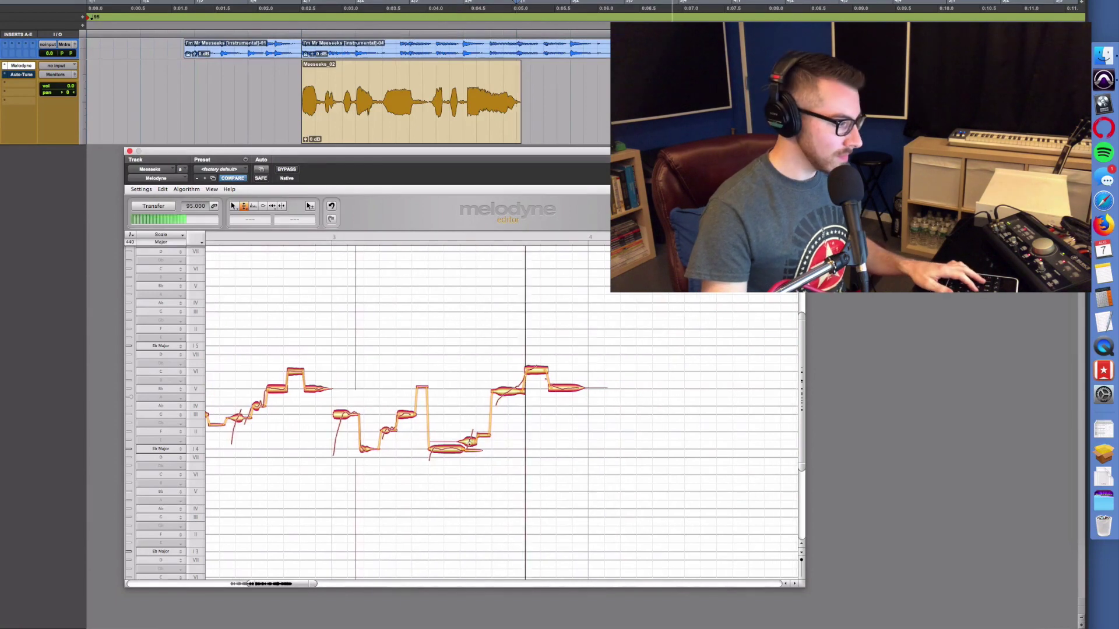
drag(470, 442, 470, 408)
drag(507, 391, 507, 400)
mouse_move(535, 370)
mouse_down()
mouse_move(534, 412)
mouse_move(565, 431)
mouse_move(534, 431)
mouse_up()
click(507, 403)
drag(565, 431, 565, 448)
Split the closing phrase's third note in two, set the parts to II 4 and III 4, and set the phrase's first note to III 4.
click(505, 407)
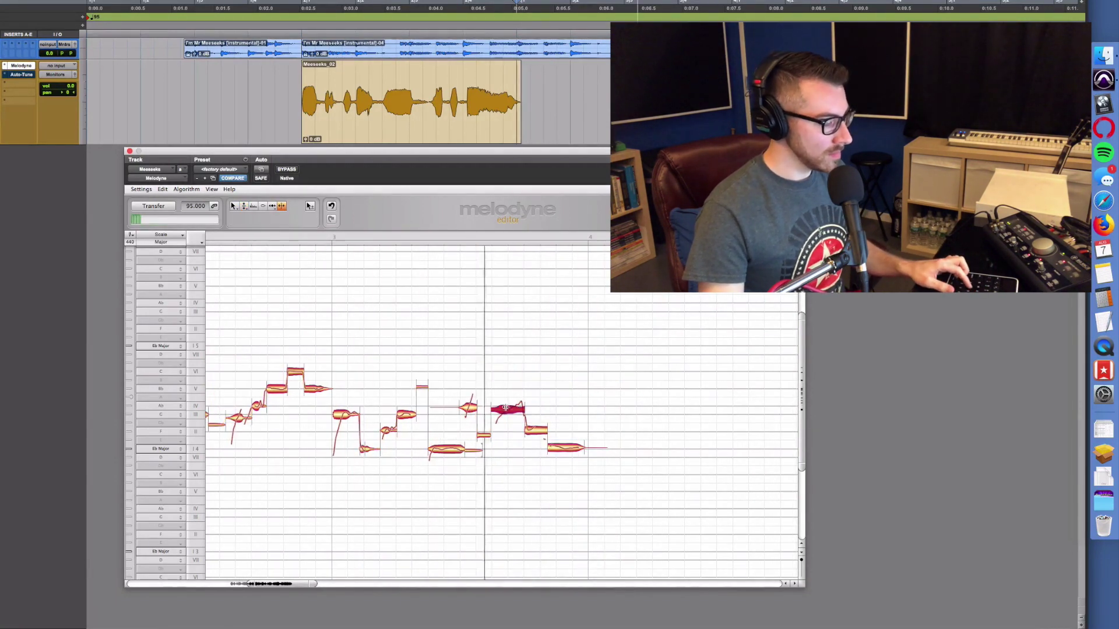
double_click(506, 407)
right_click(488, 345)
click(510, 363)
drag(497, 410, 497, 431)
click(560, 449)
drag(514, 408, 470, 415)
click(525, 385)
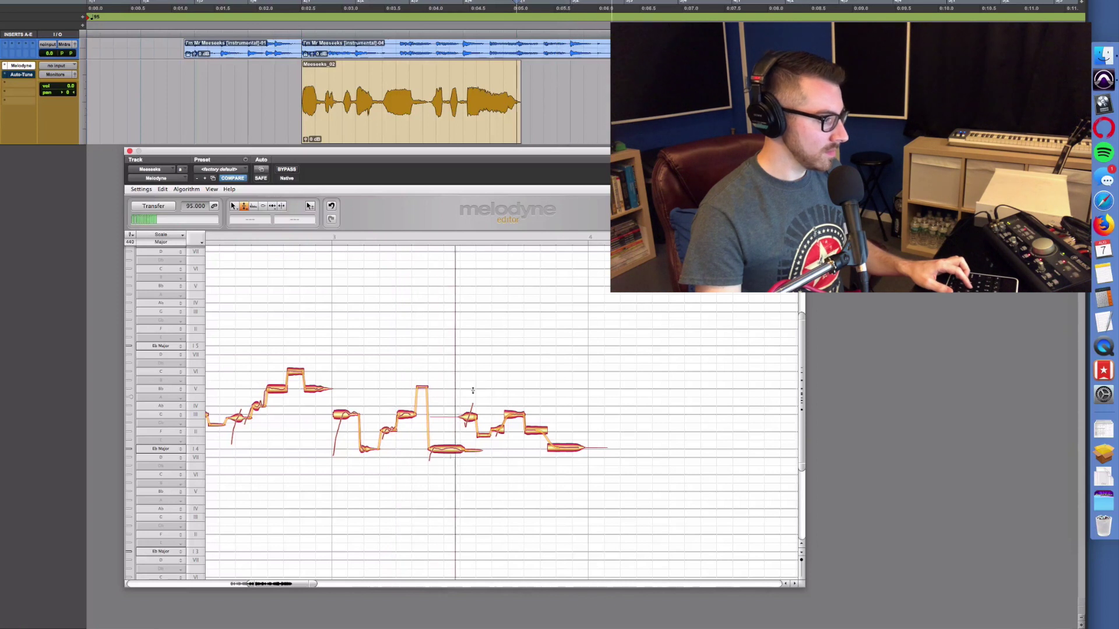
Play the full edited vocal melody from just before the Meeseeks_02 clip.
click(271, 81)
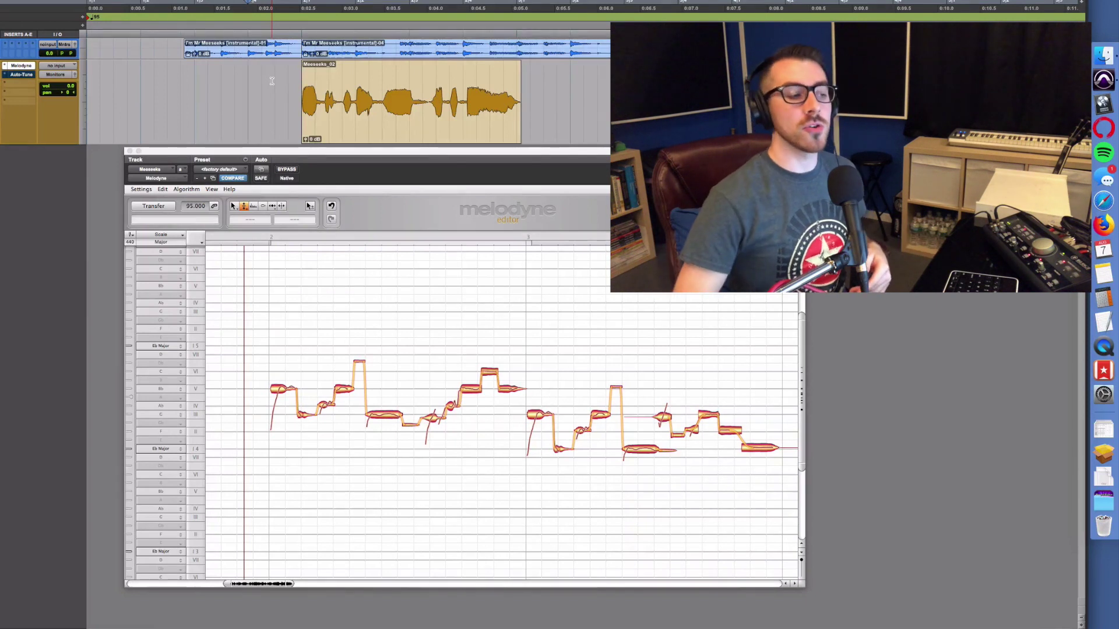
click(204, 145)
key(space)
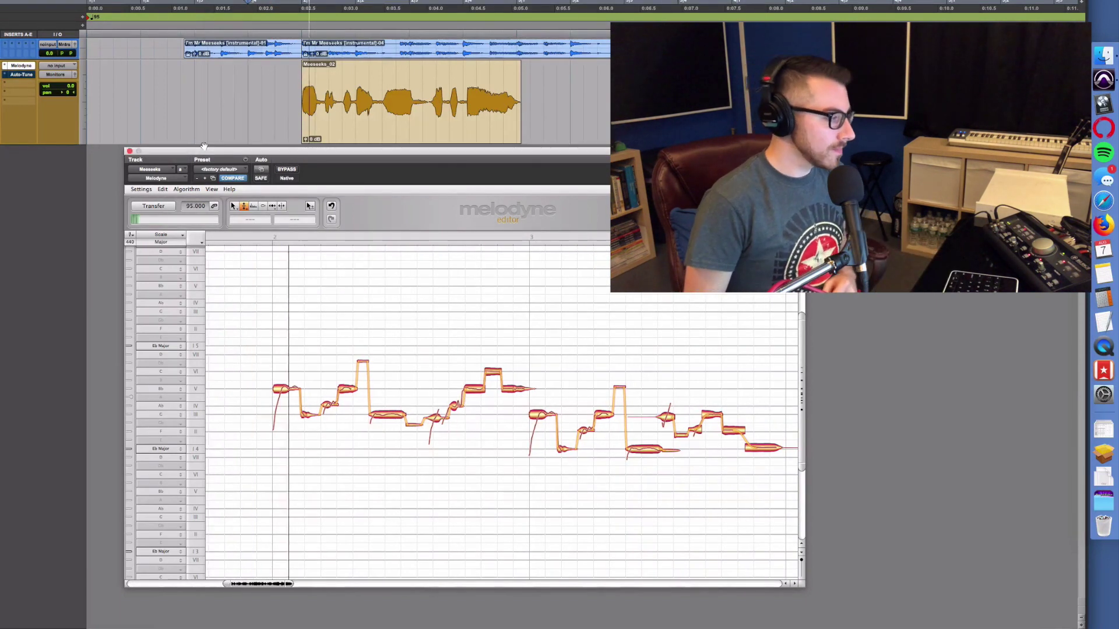